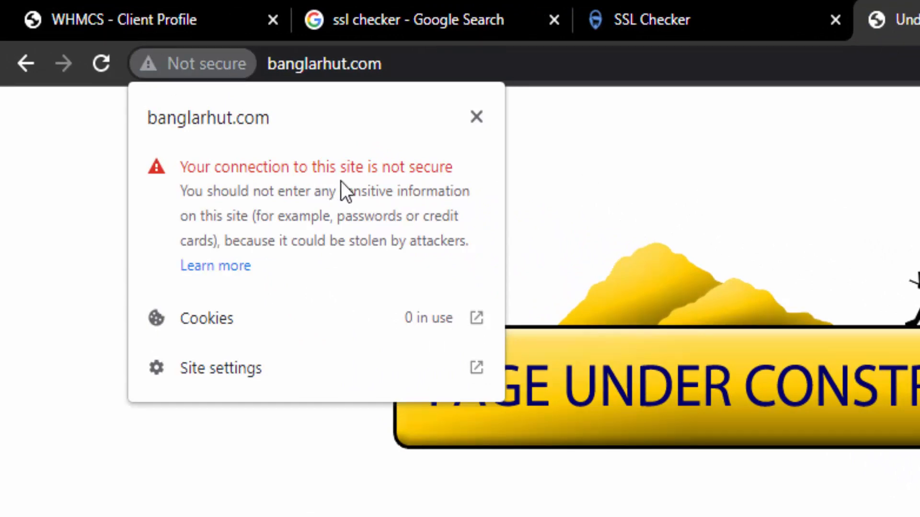
Step: Close the site's connection information and copy the domain banglarhut.com from the address
left_click(476, 116)
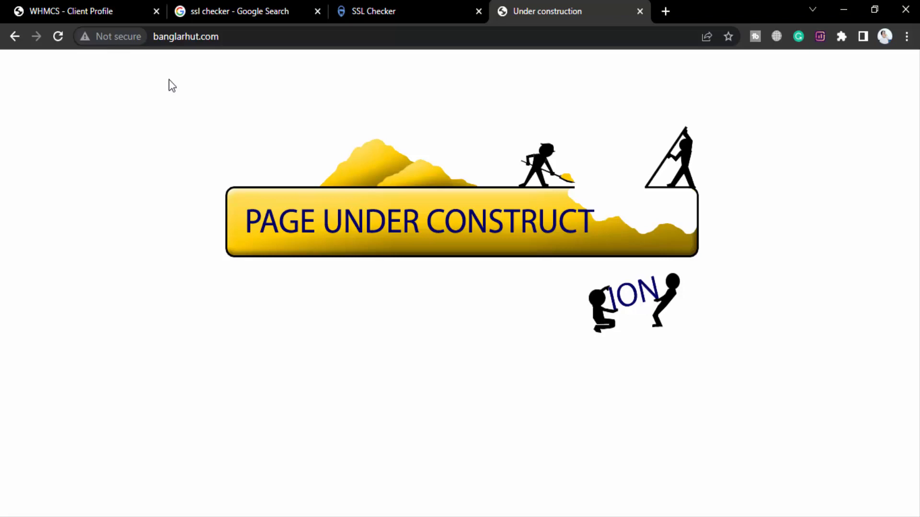
left_click(154, 42)
key("ctrl+c")
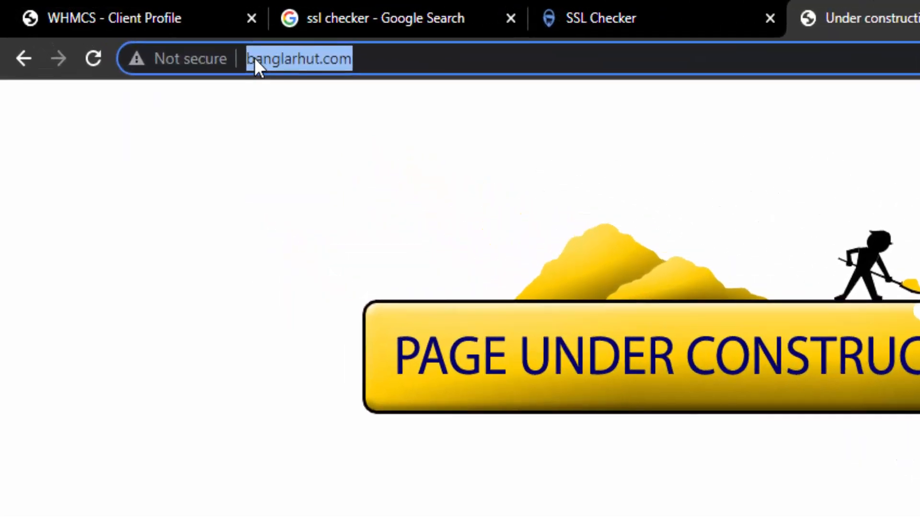
left_click(153, 42)
left_click(238, 62)
left_click(255, 61)
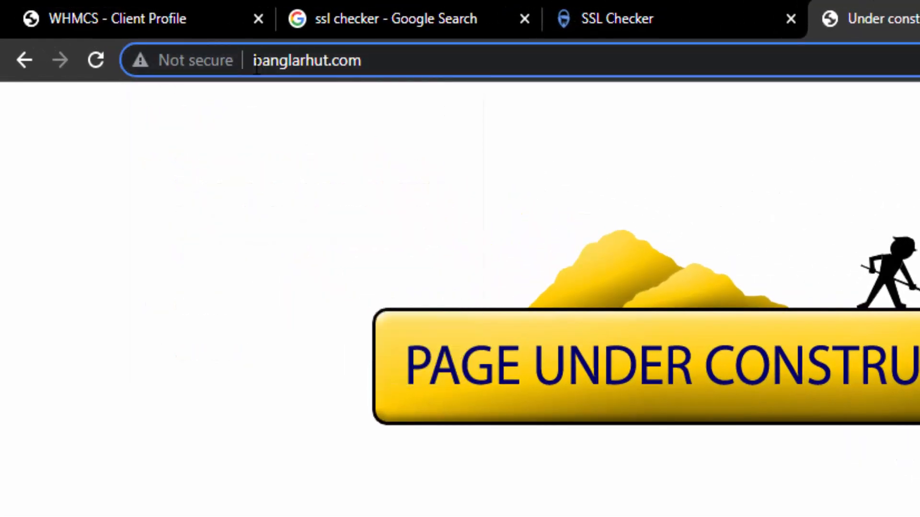
type("htt")
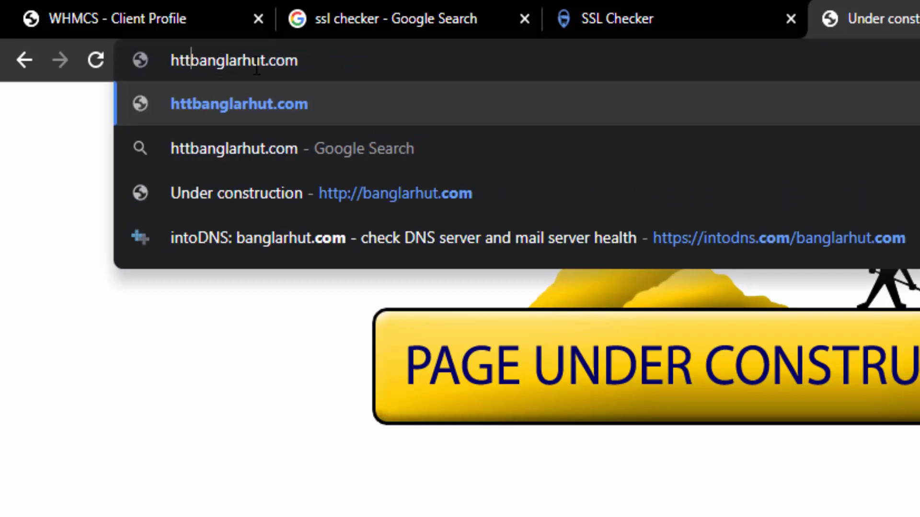
type("ps://")
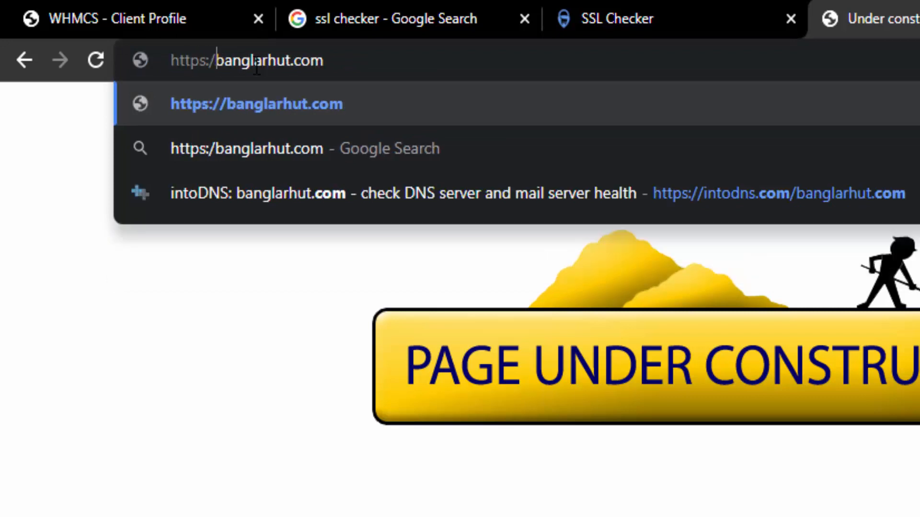
key("Return")
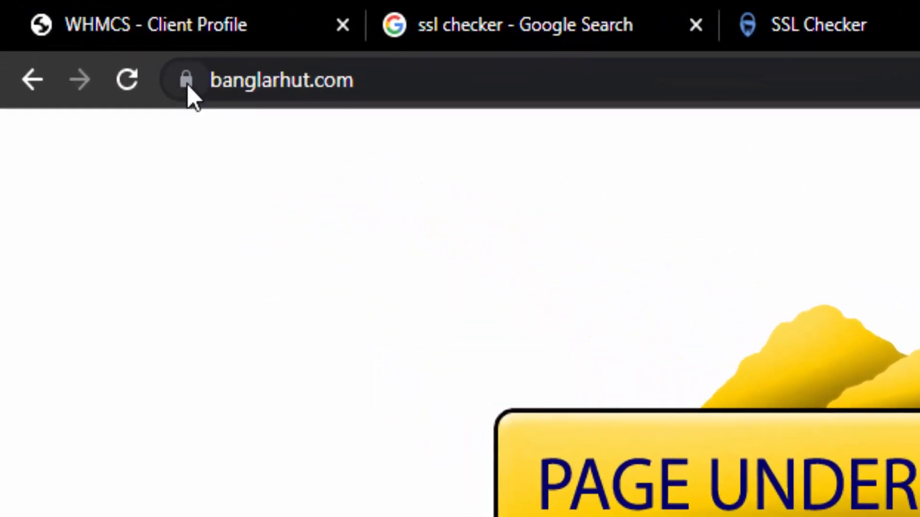
left_click(85, 37)
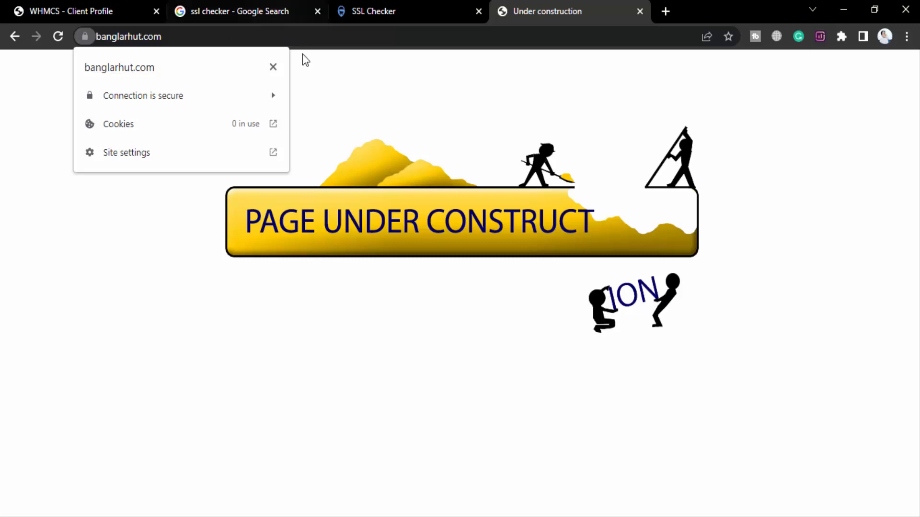
Step: Run SSL Shopper's SSL Checker on the server hostname banglarhut.com
left_click(259, 14)
left_click_drag(176, 85, 61, 93)
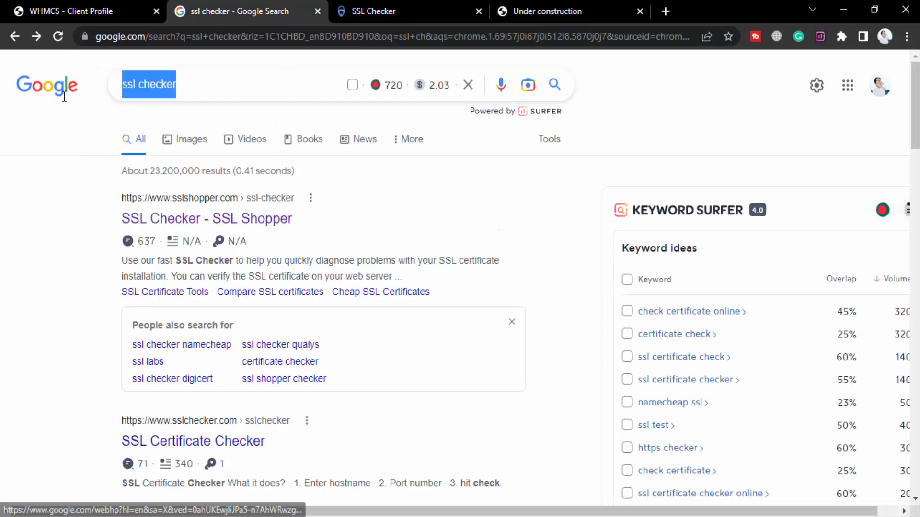
left_click(78, 187)
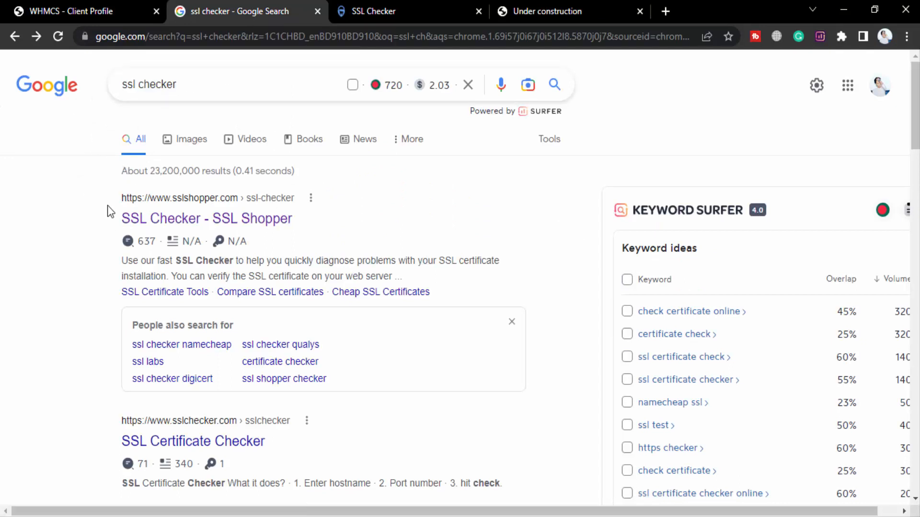
right_click(123, 203)
left_click(52, 206)
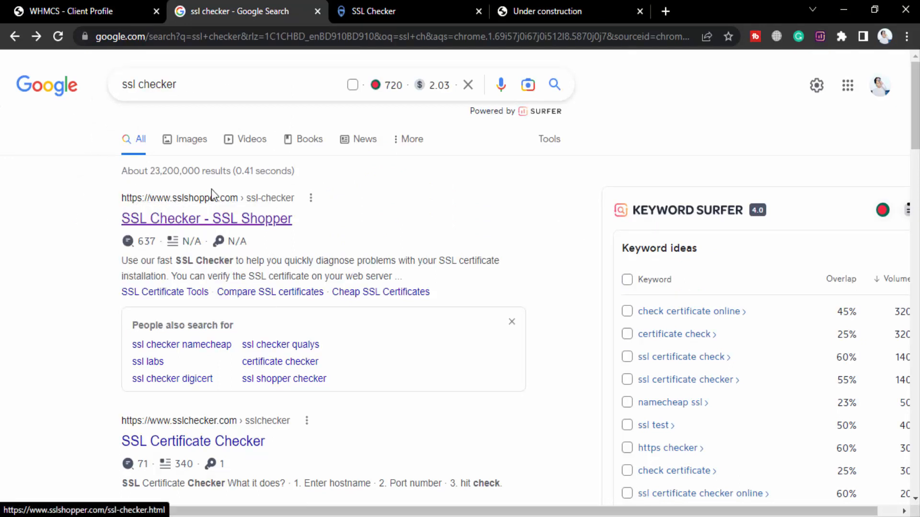
left_click(363, 13)
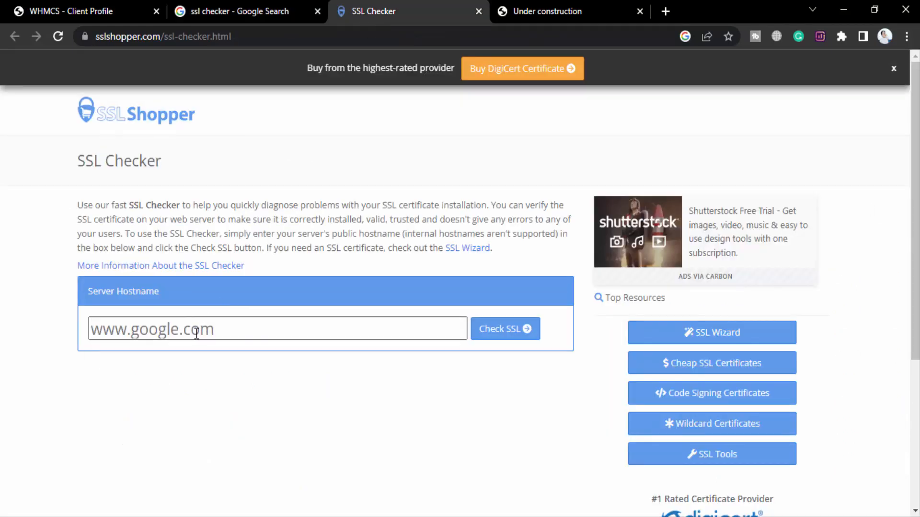
key("ctrl+v")
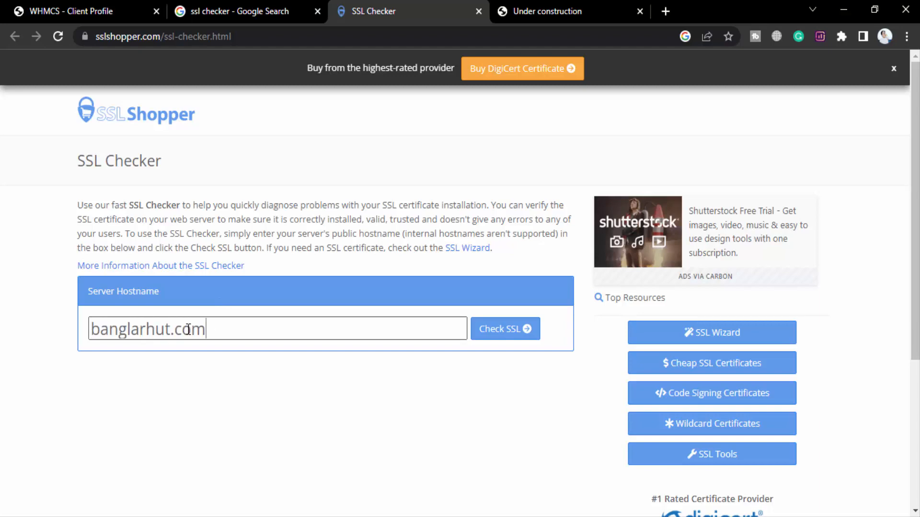
left_click(500, 333)
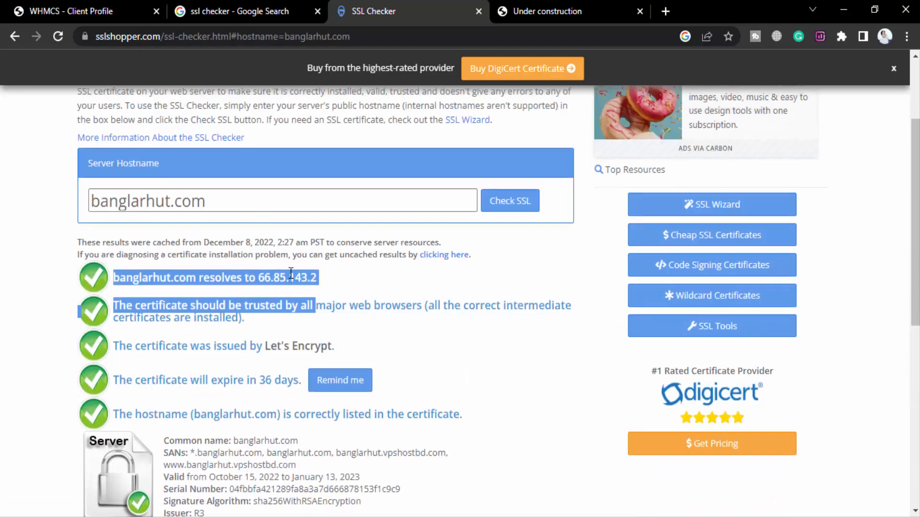
Step: Examine the SSL Checker results for banglarhut.com, including trust, issuer, expiry and hostname match
scroll(192, 275, "up", 3)
scroll(153, 288, "down", 3)
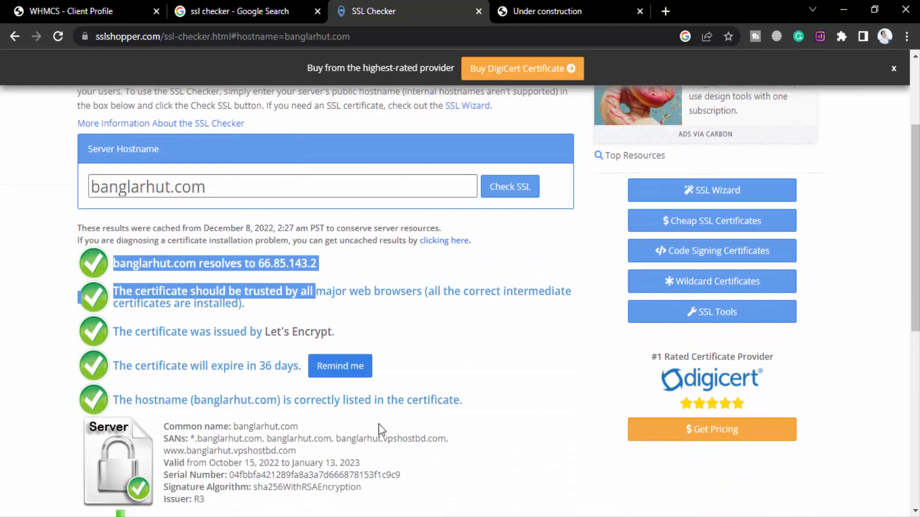
left_click(481, 396)
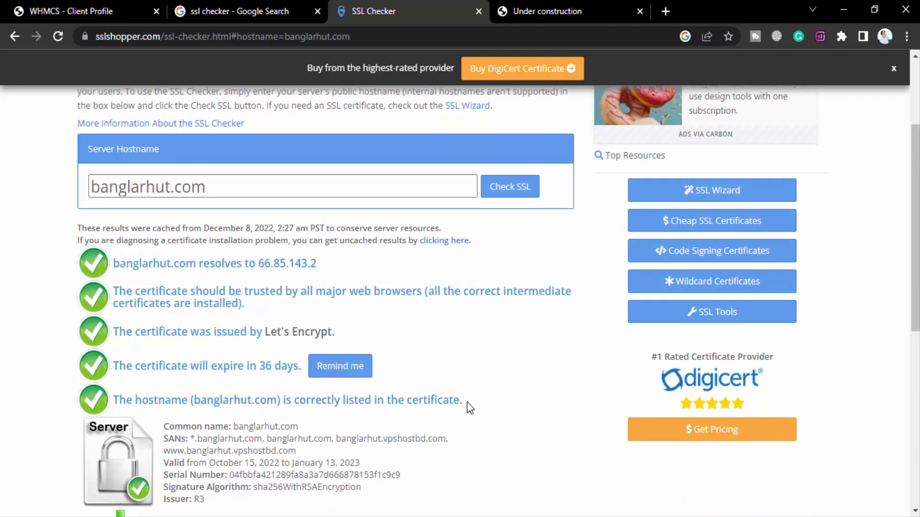
left_click_drag(461, 403, 115, 263)
scroll(488, 332, "down", 1)
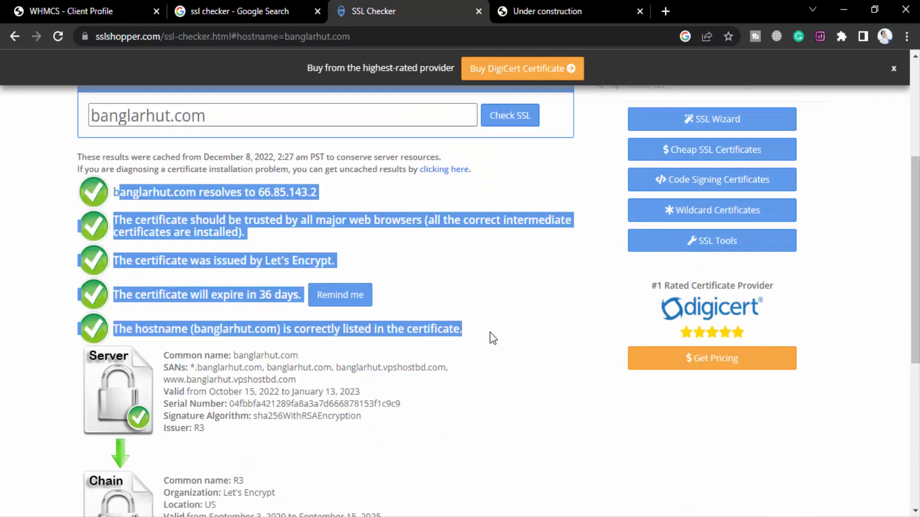
left_click(488, 331)
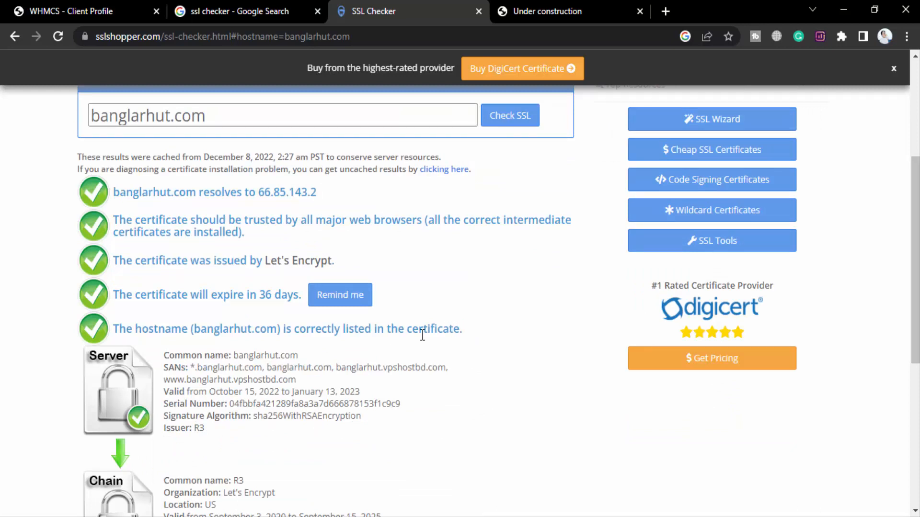
key("ctrl+Tab")
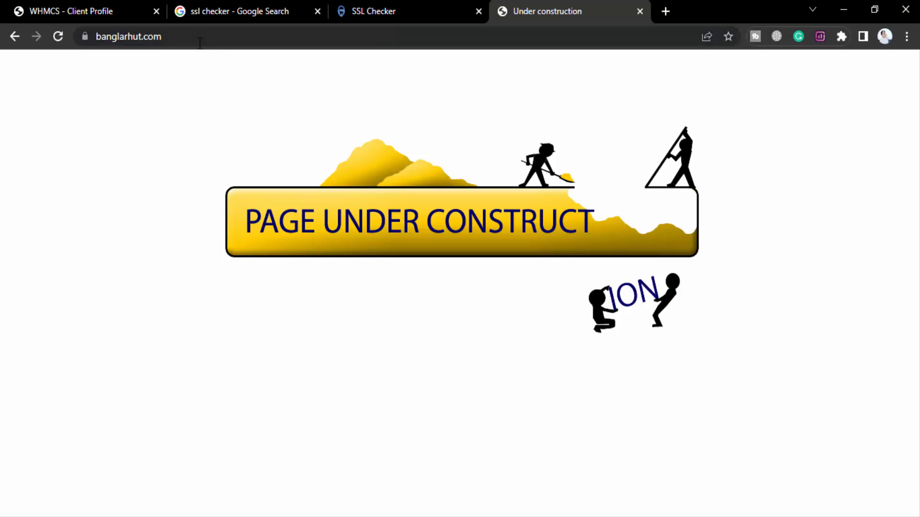
left_click(199, 42)
left_click(191, 41)
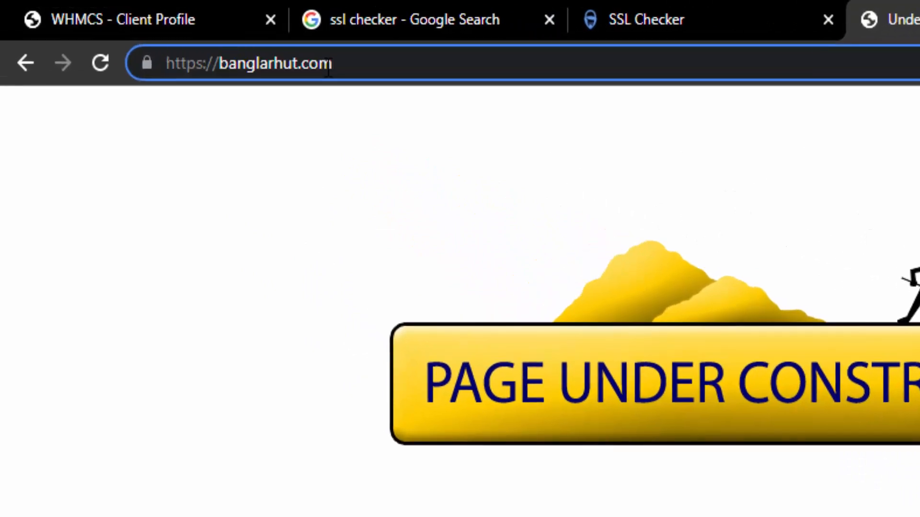
type("/")
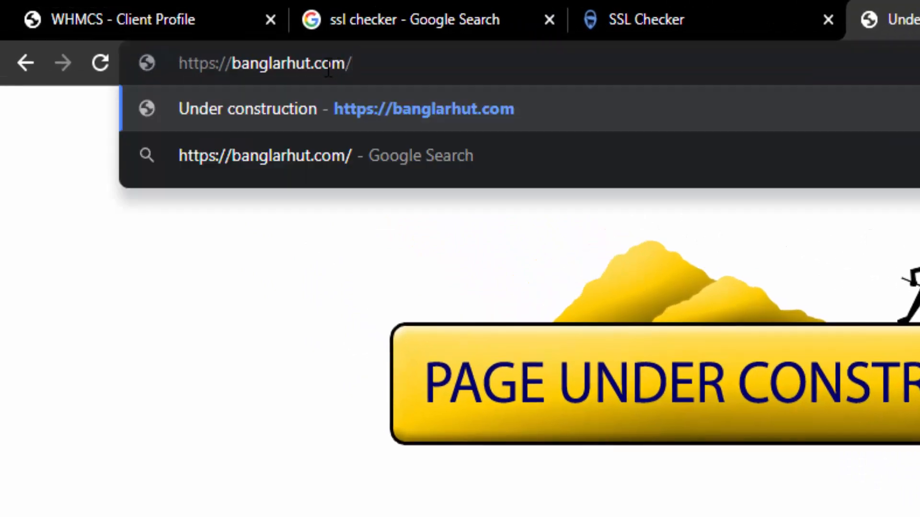
type("cpanel")
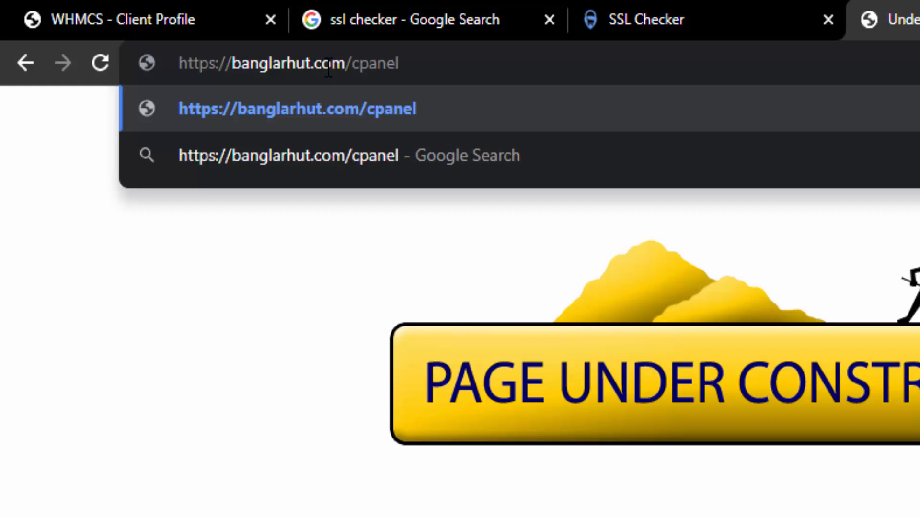
key("Return")
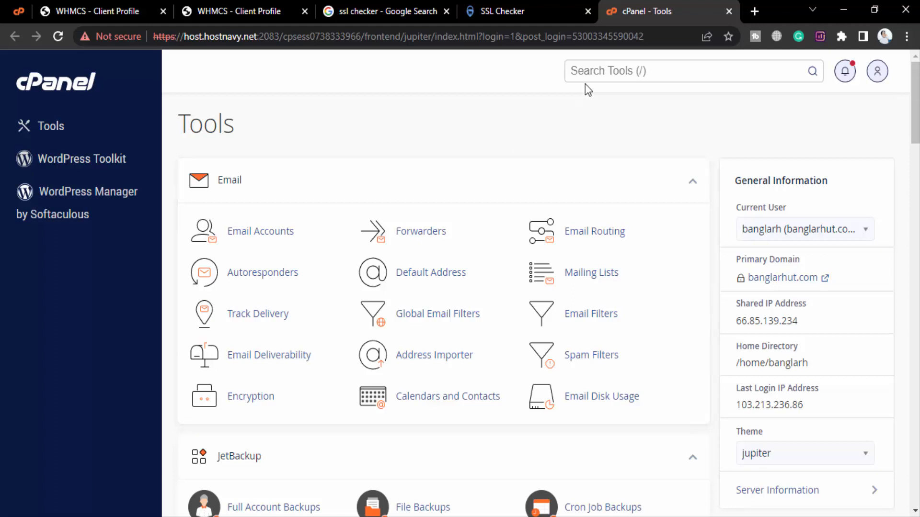
left_click(585, 72)
type("f")
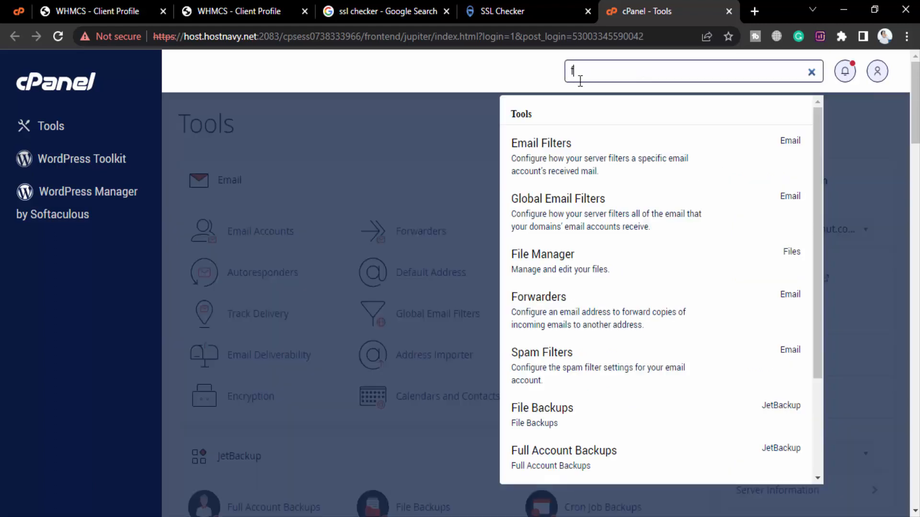
type("ile")
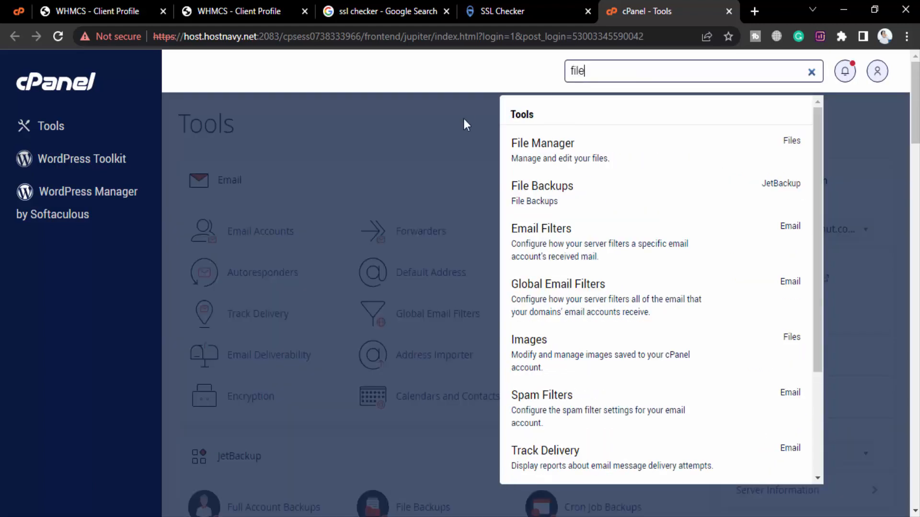
left_click(413, 133)
Step: Open File Manager from the Files tools and show the contents of the public_html folder
scroll(354, 195, "down", 7)
scroll(346, 214, "down", 20)
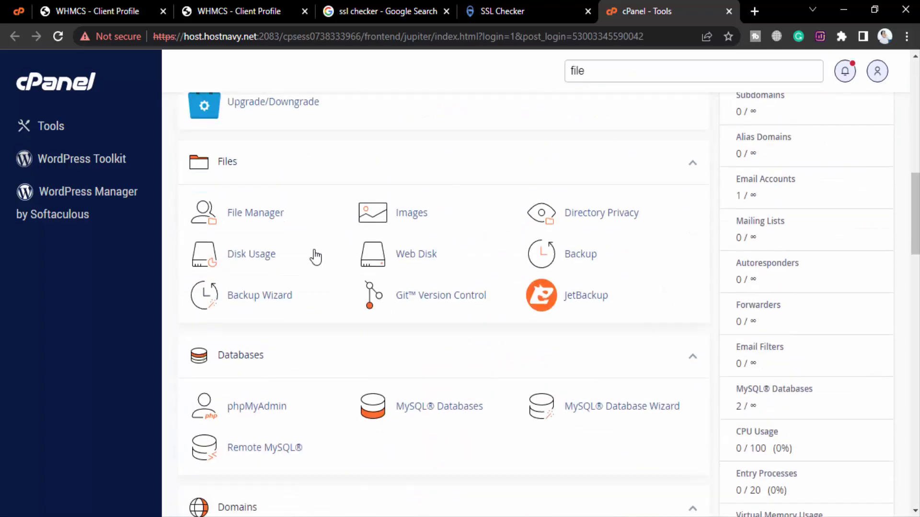
scroll(240, 266, "up", 2)
scroll(239, 264, "up", 12)
left_click(246, 215)
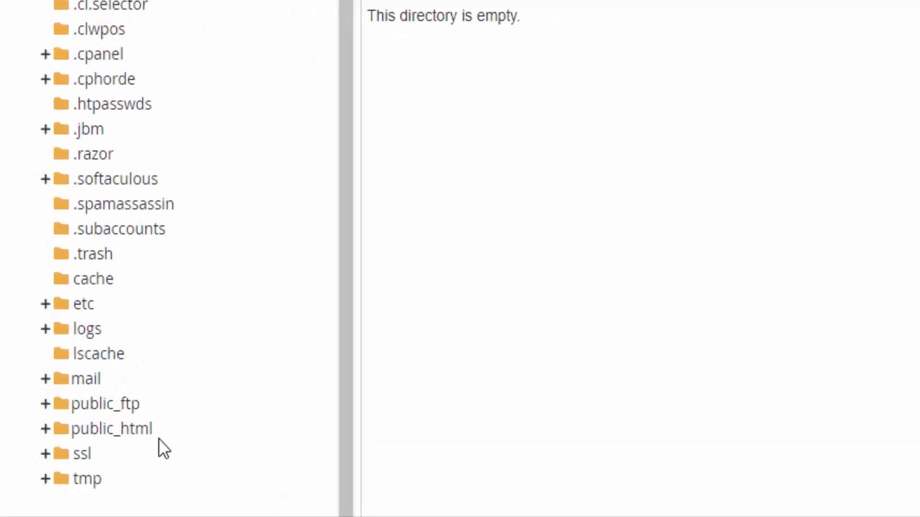
left_click(222, 384)
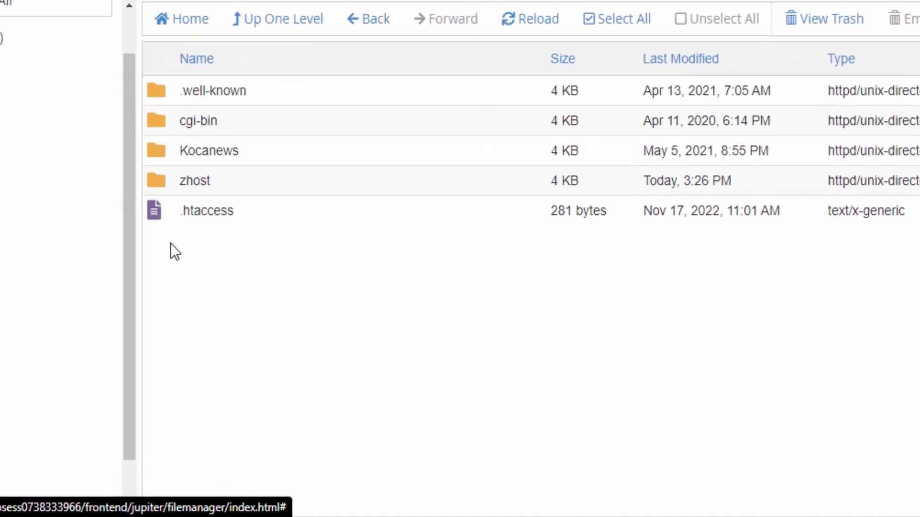
Step: Open the .htaccess file in public_html for editing and add two blank lines at its beginning
left_click(192, 214)
left_click(257, 212)
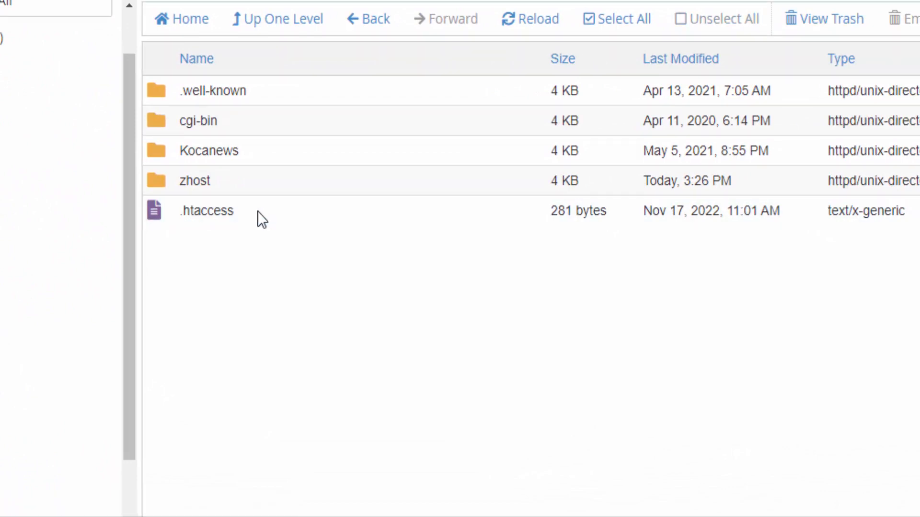
left_click(236, 217)
right_click(240, 209)
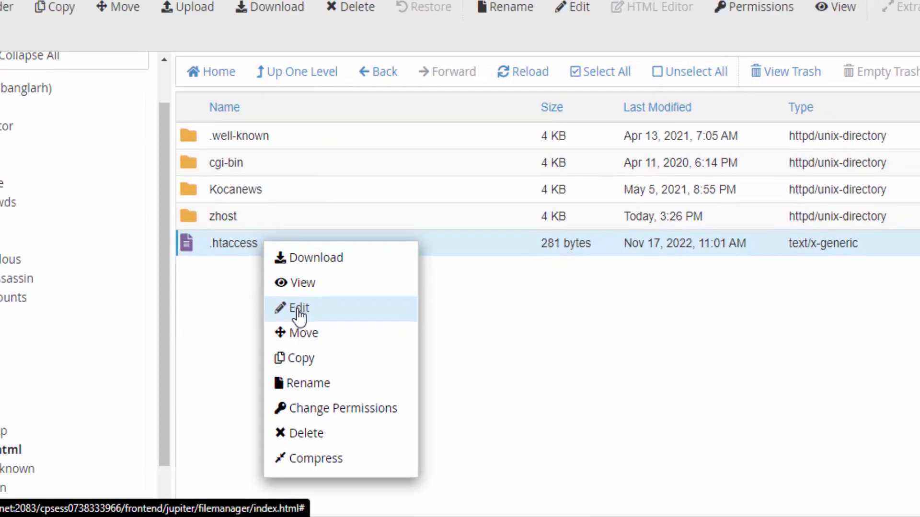
left_click(280, 286)
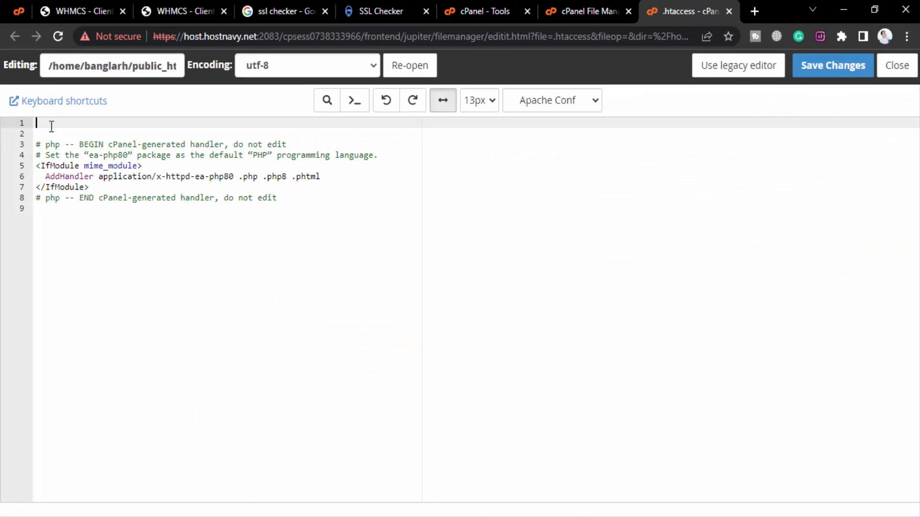
key("Return")
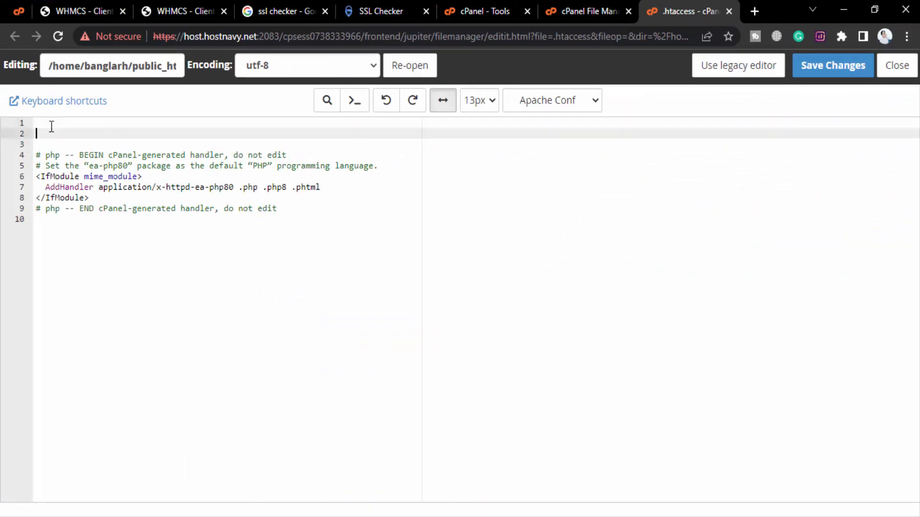
key("Return")
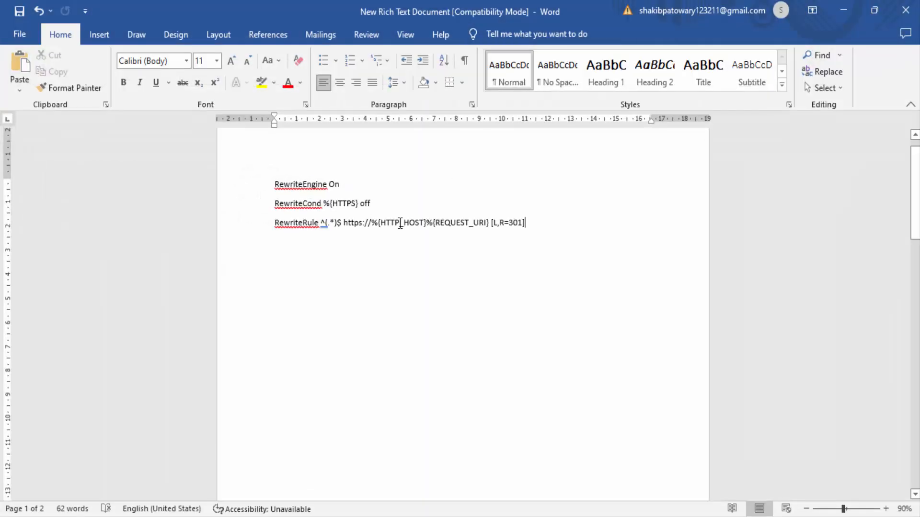
Step: Copy the three RewriteEngine, RewriteCond and RewriteRule lines from the Word document and return to the .htaccess editor in the browser
left_click_drag(527, 223, 267, 174)
key("ctrl+c")
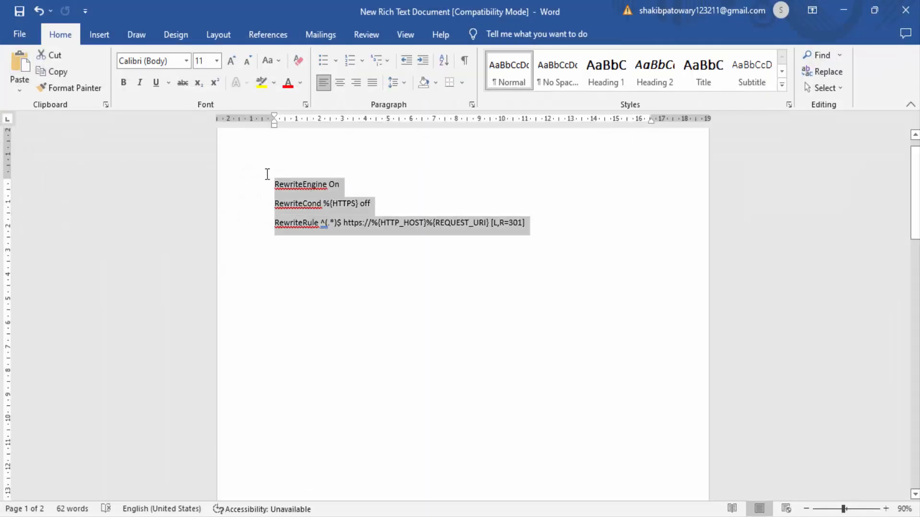
key("alt+Tab")
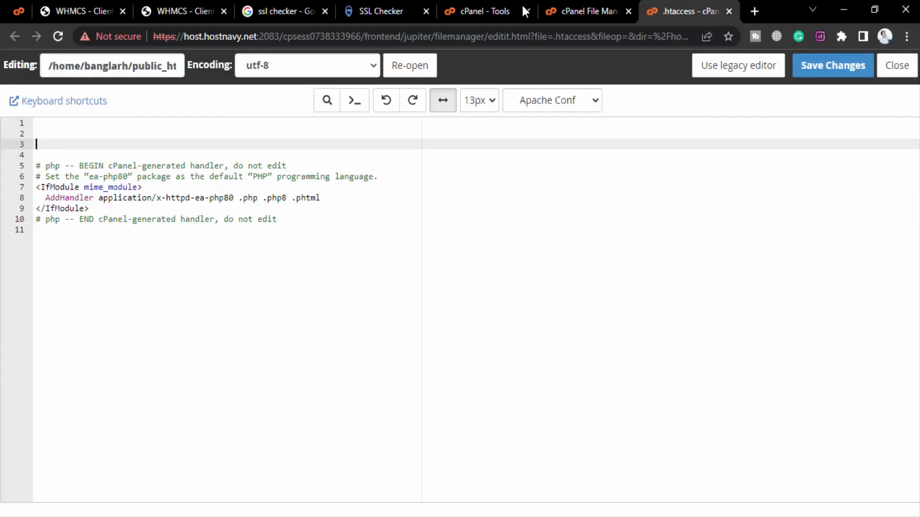
Step: Insert the copied HTTPS rewrite rules at the start of .htaccess without surplus blank lines, and save the file
left_click(43, 134)
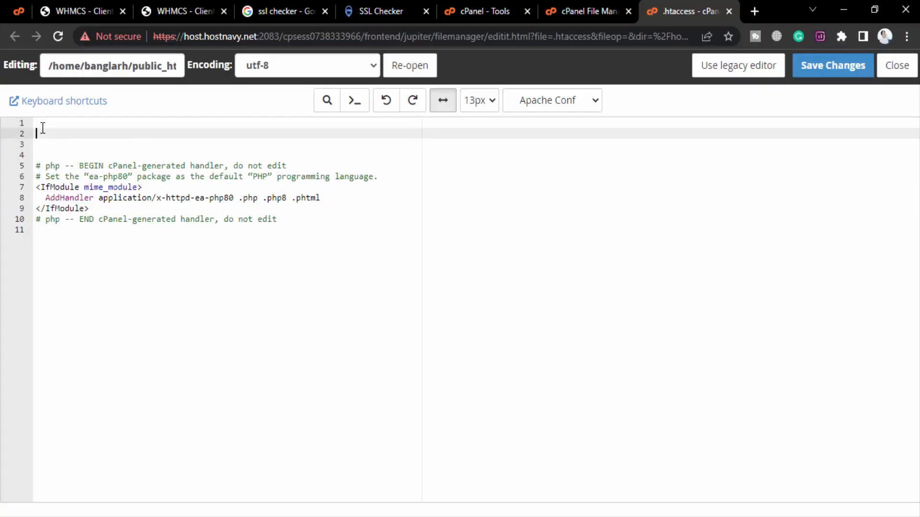
left_click(43, 125)
key("ctrl+v")
key("Delete")
key("Delete")
key("Delete")
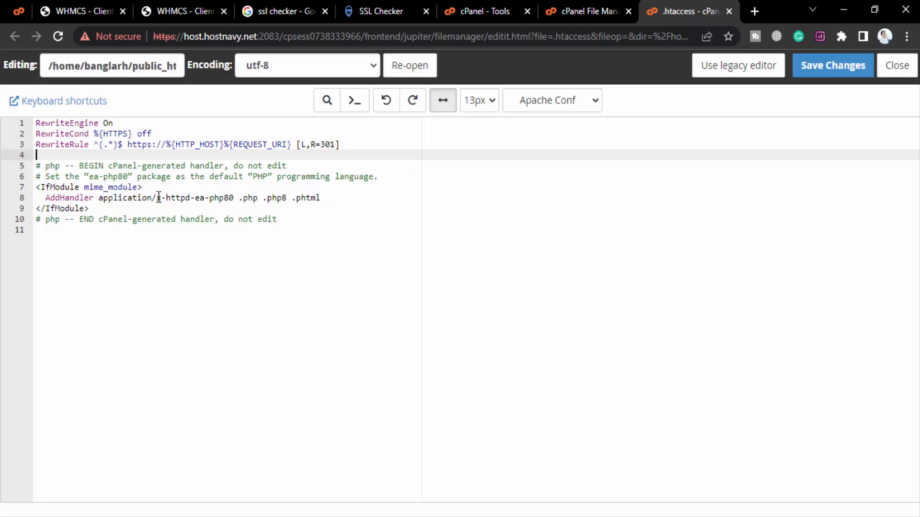
left_click(817, 75)
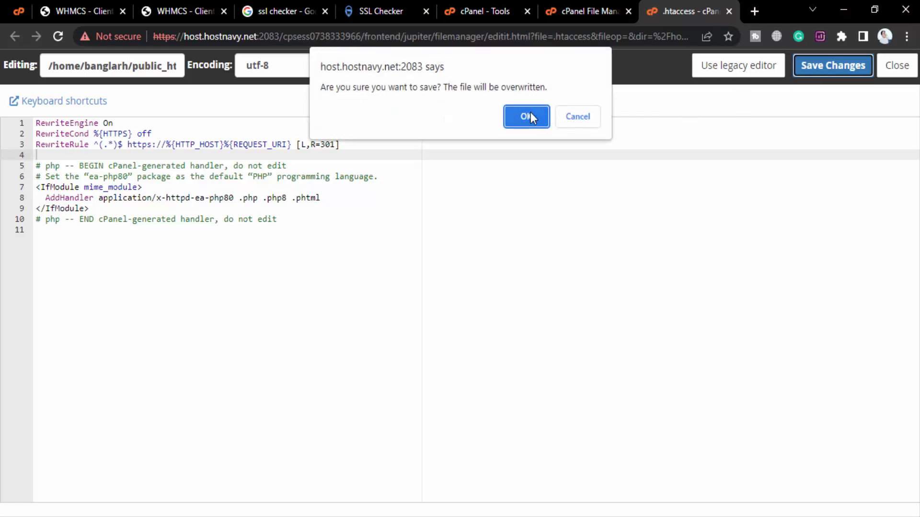
left_click(529, 116)
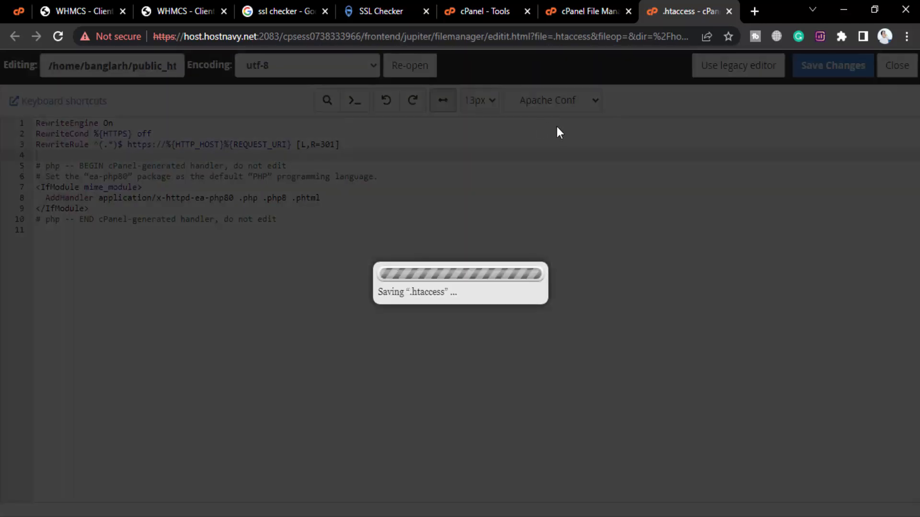
key("ctrl+t")
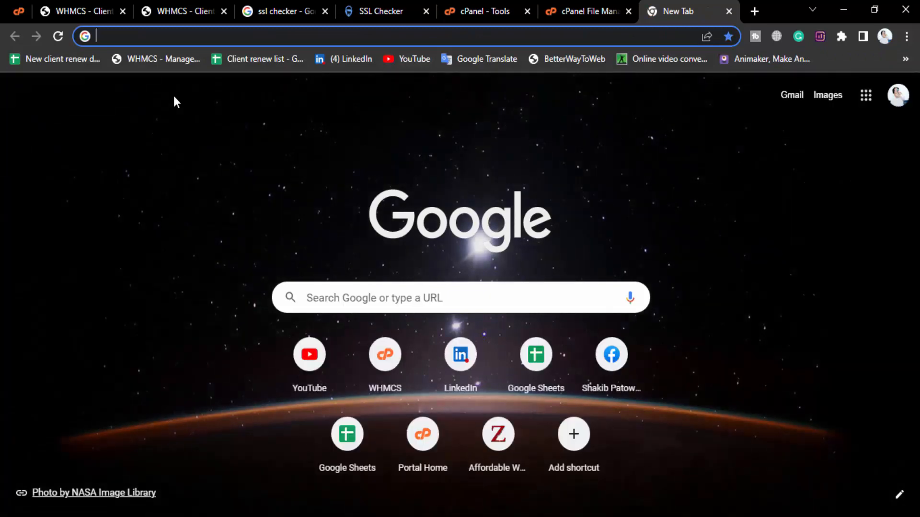
type("banglarhut.com")
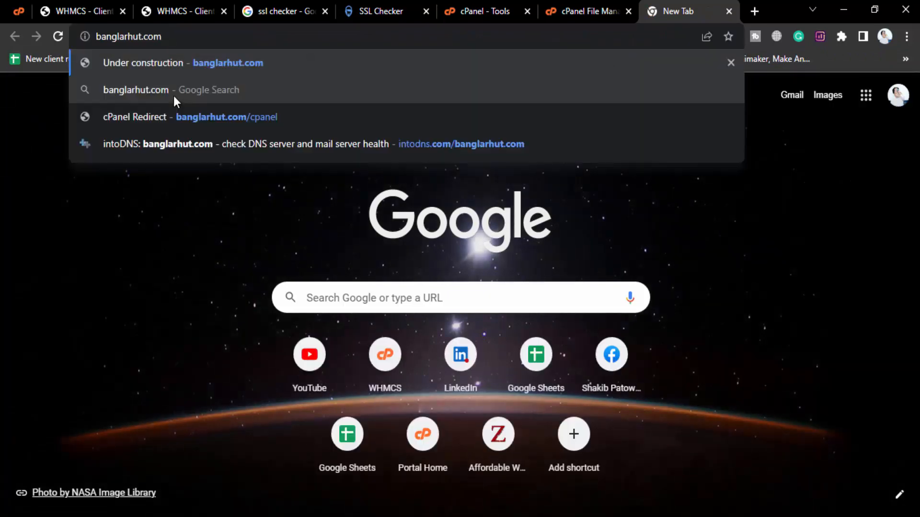
key("Return")
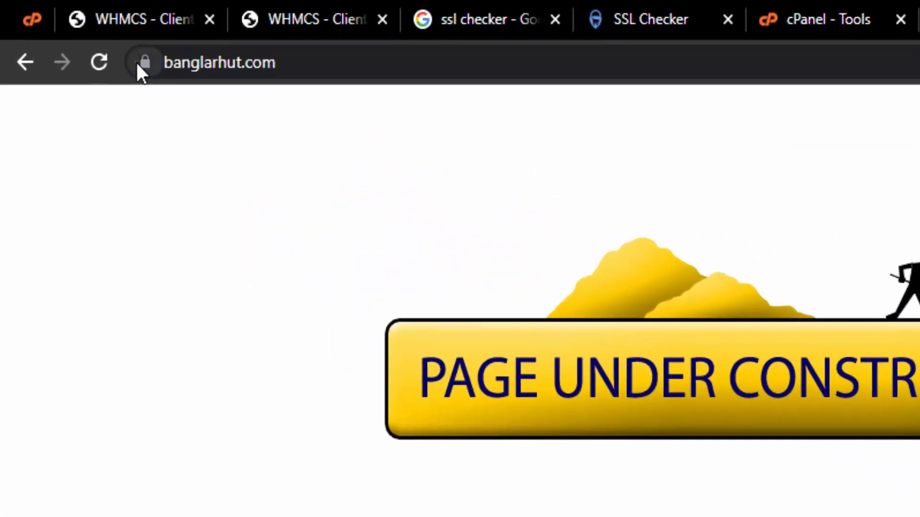
left_click(117, 50)
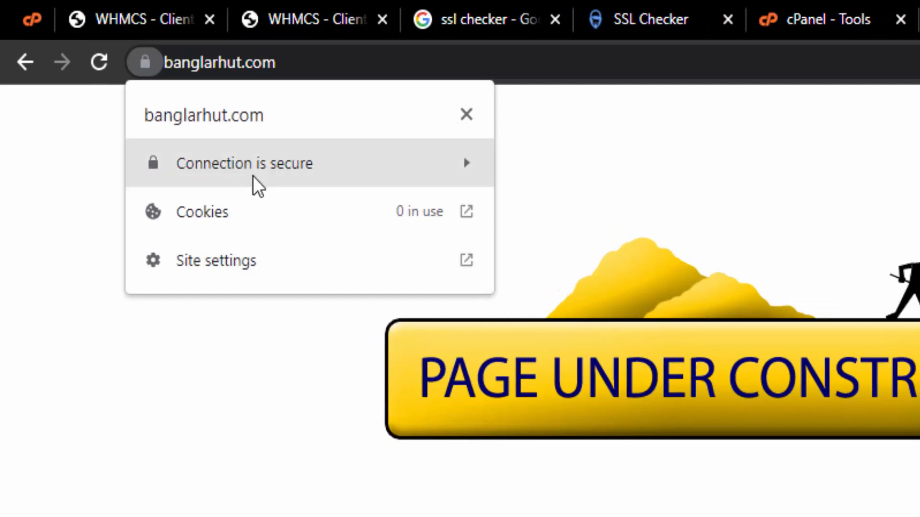
left_click(186, 63)
double_click(185, 63)
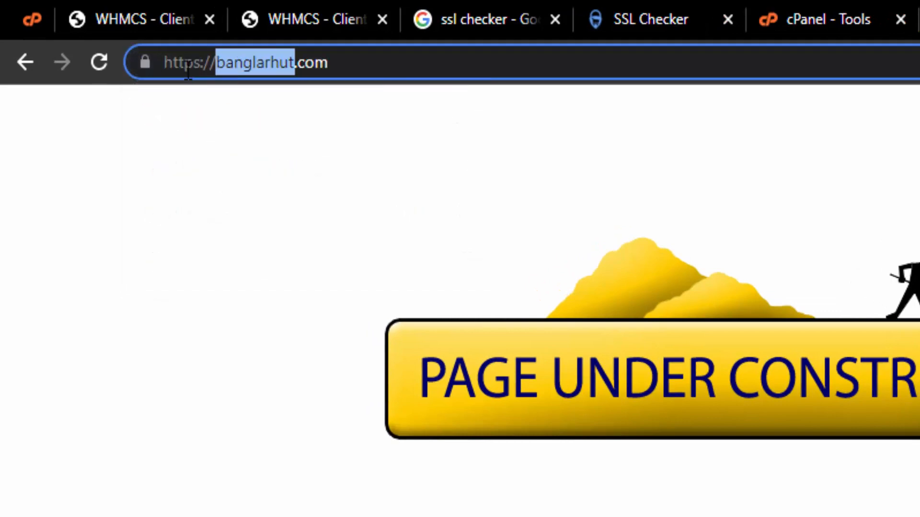
left_click_drag(165, 63, 224, 64)
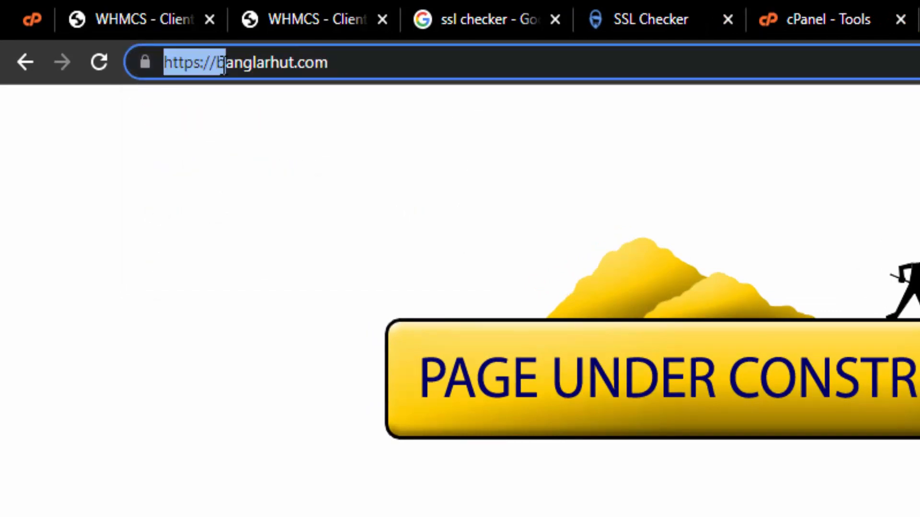
left_click(296, 169)
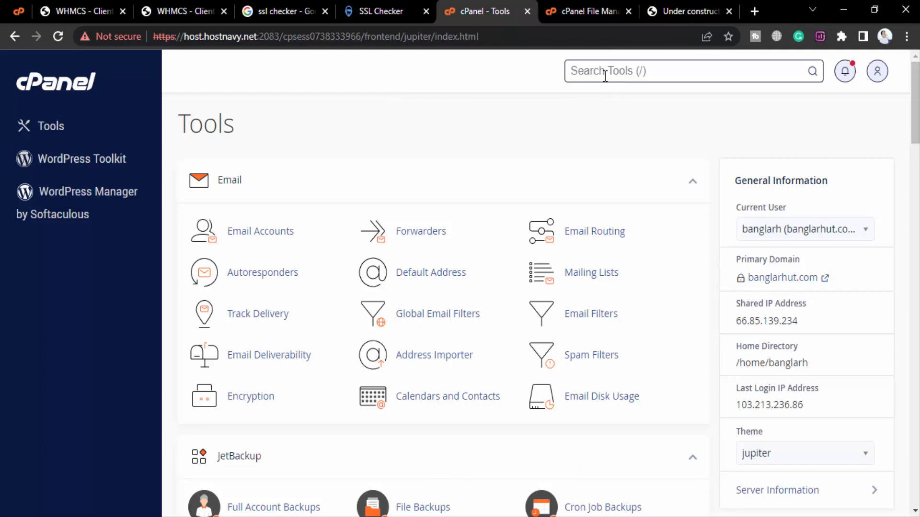
Step: Find the Redirects tool with the search term "redi", open it, and select banglarhut.com as the domain to redirect
type("redi")
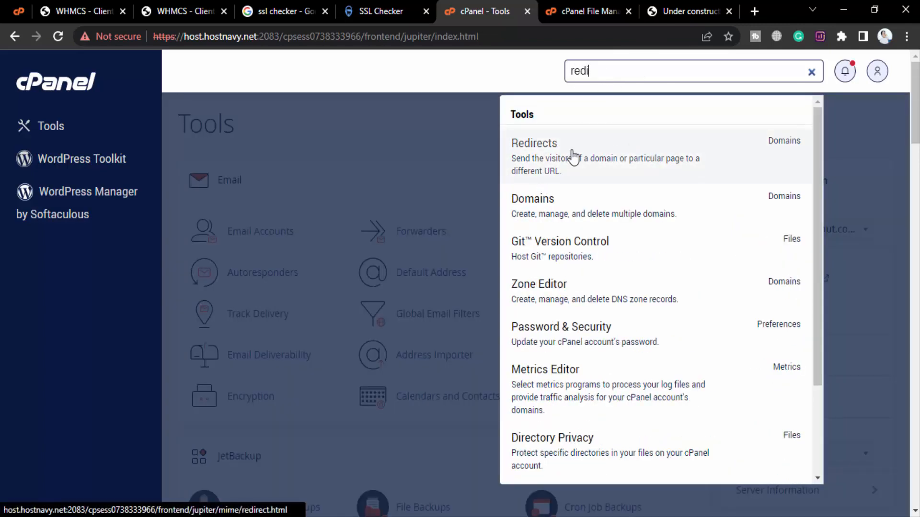
left_click(565, 158)
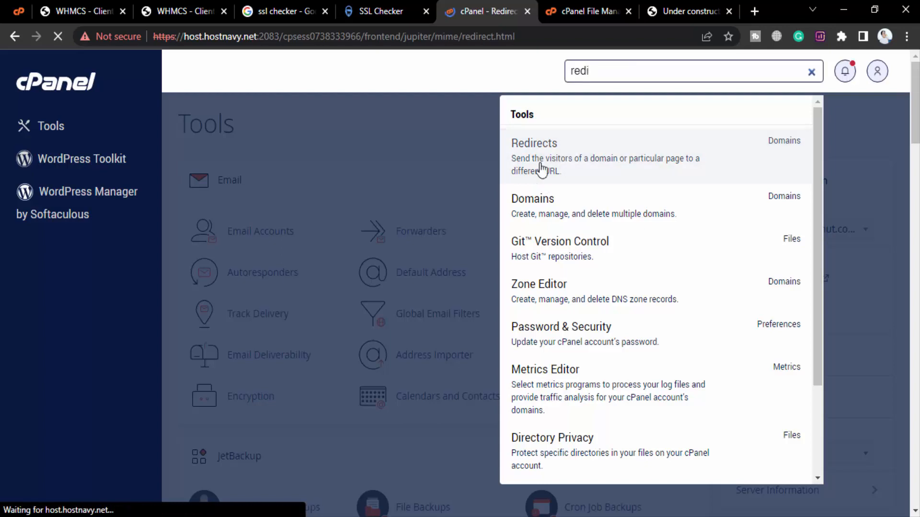
scroll(207, 158, "down", 4)
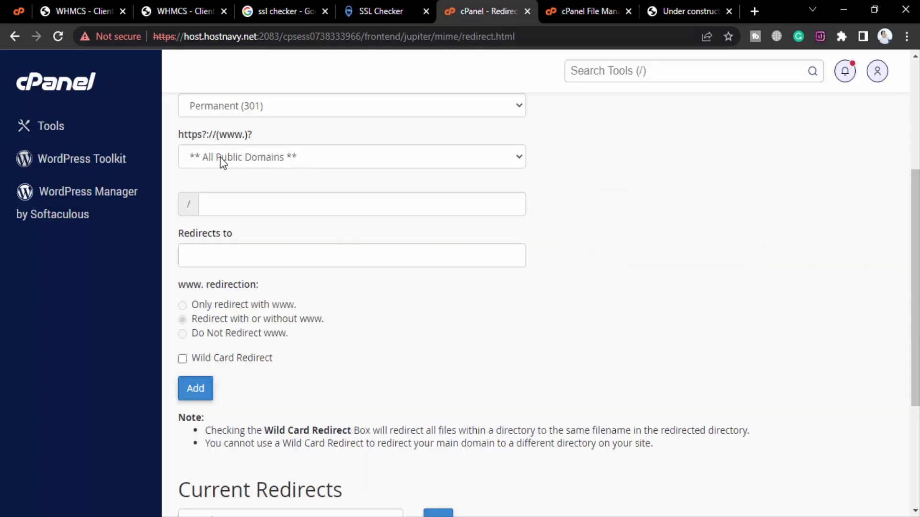
scroll(268, 211, "up", 2)
left_click(274, 234)
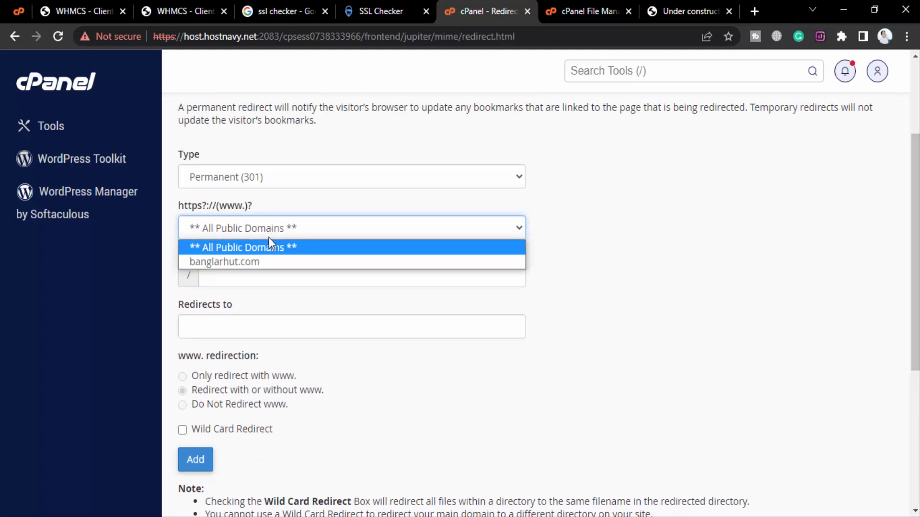
left_click(260, 264)
scroll(193, 245, "down", 2)
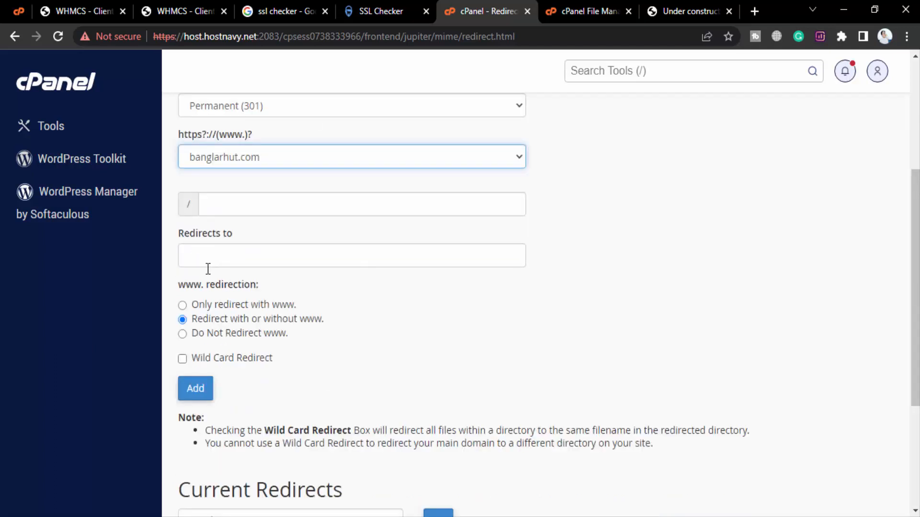
left_click(195, 255)
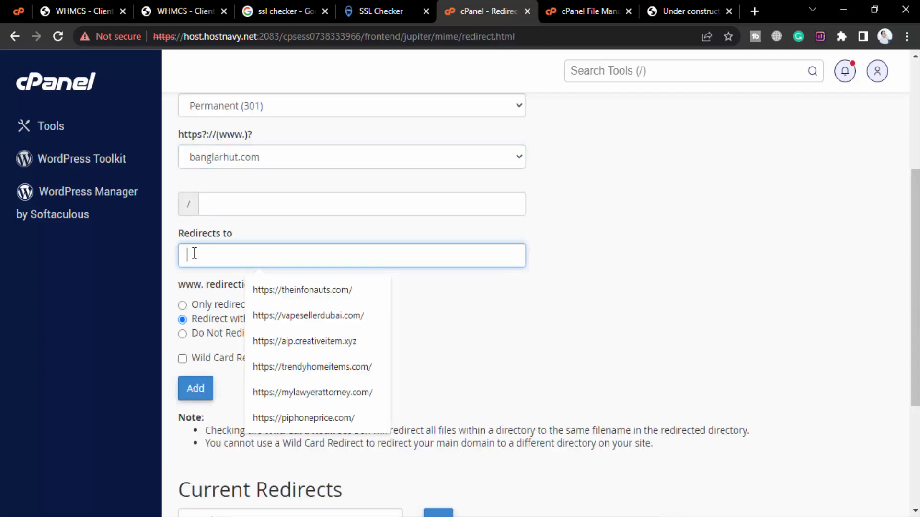
type("h")
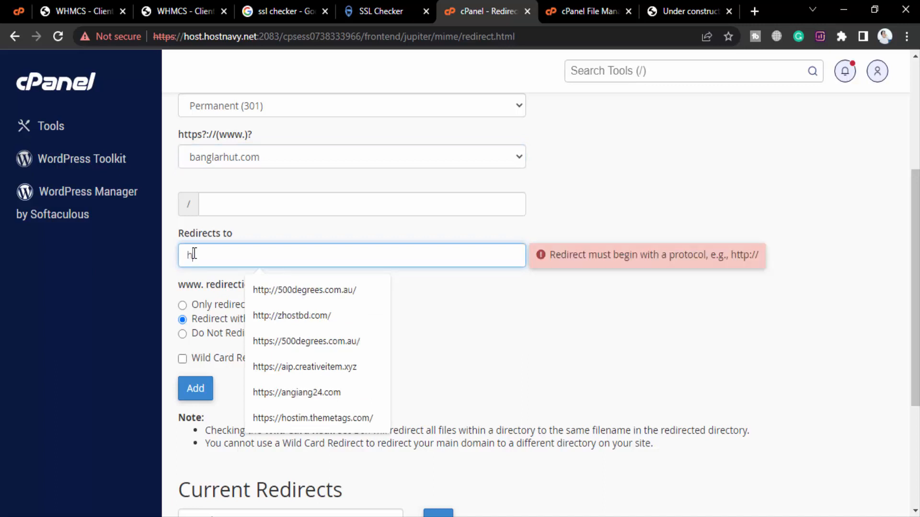
type("ttps://www.banglarhut.com")
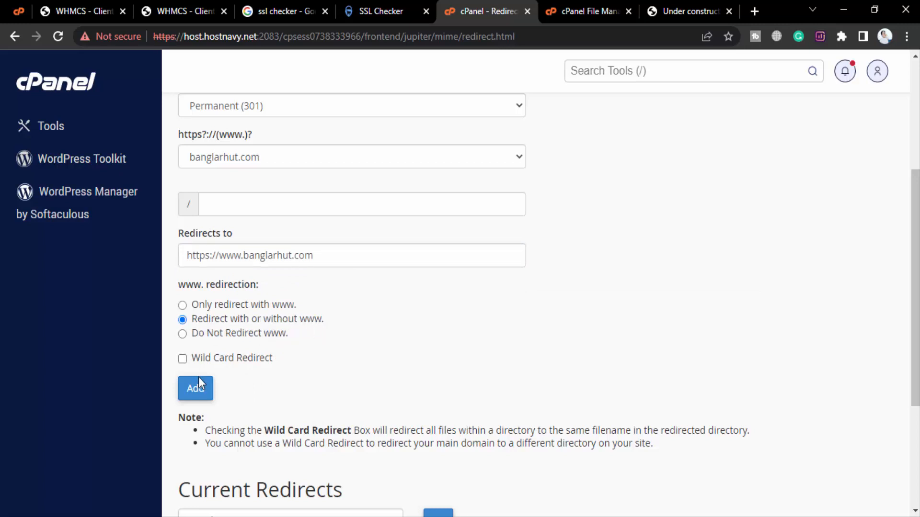
left_click(199, 395)
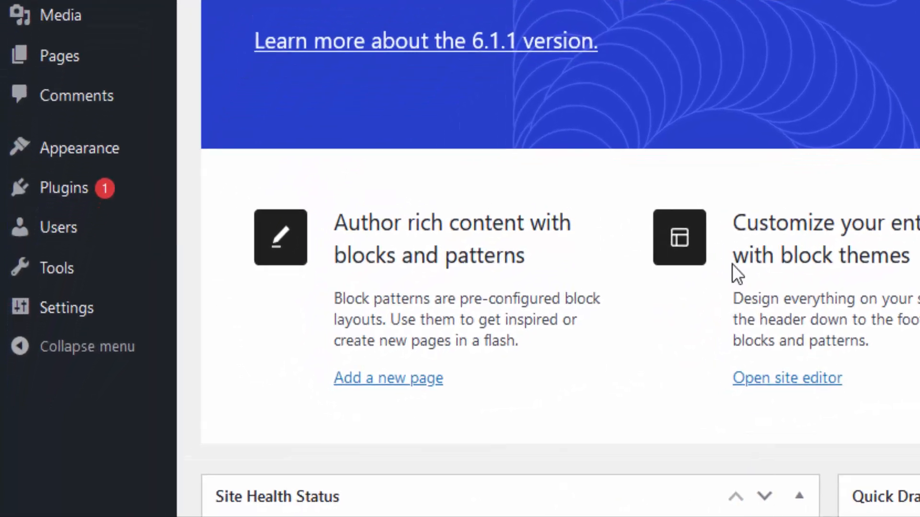
mouse_move(96, 310)
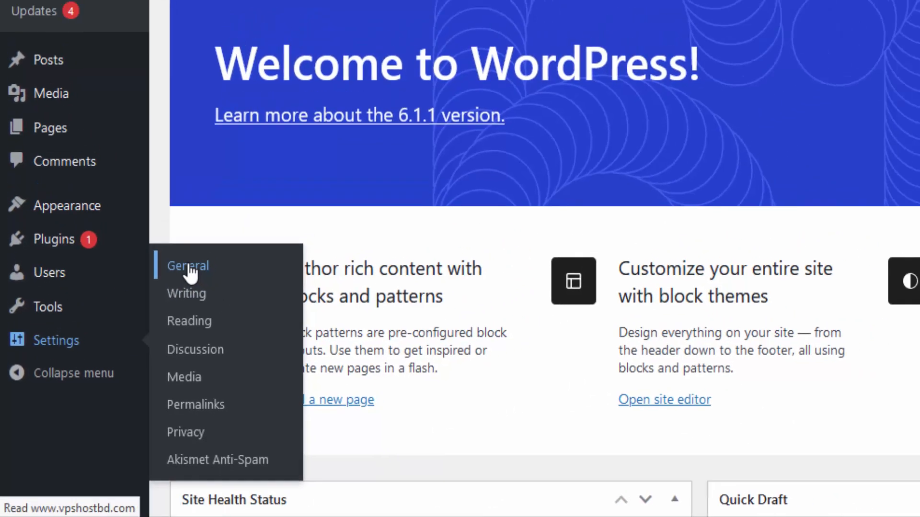
left_click(225, 221)
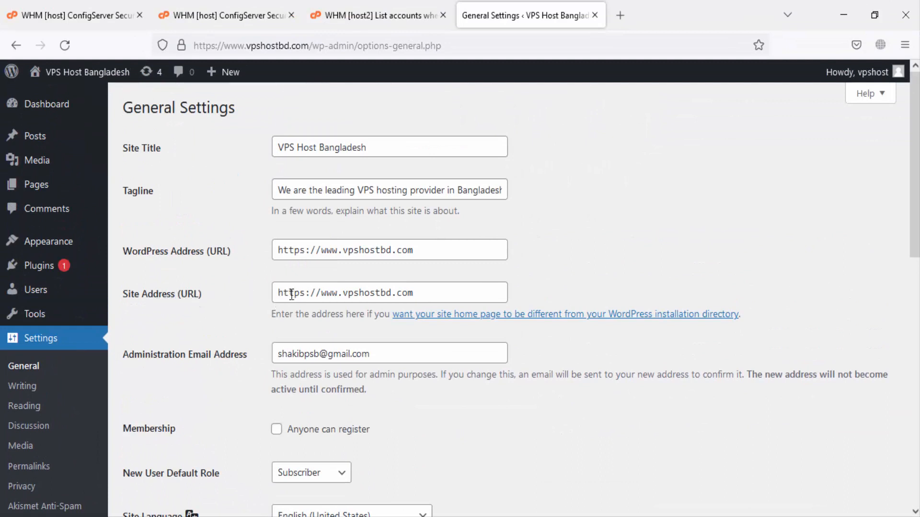
left_click(316, 293)
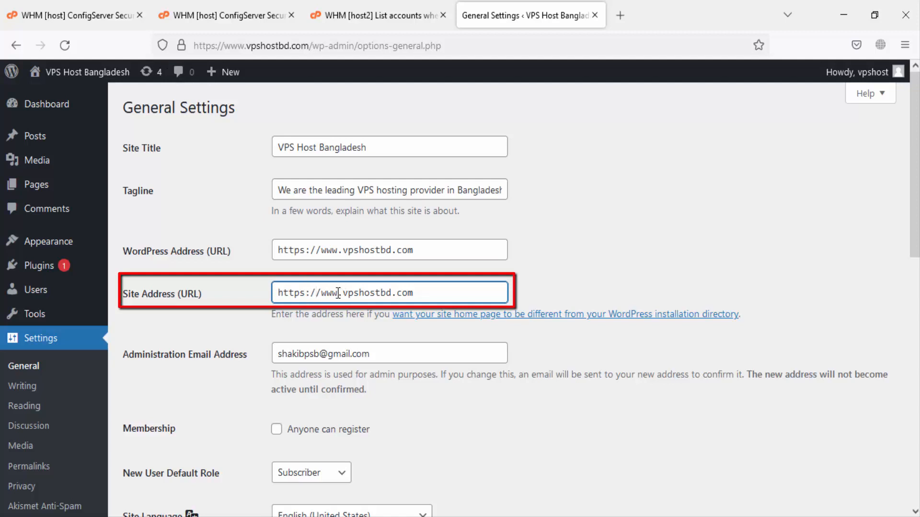
left_click_drag(338, 293, 279, 291)
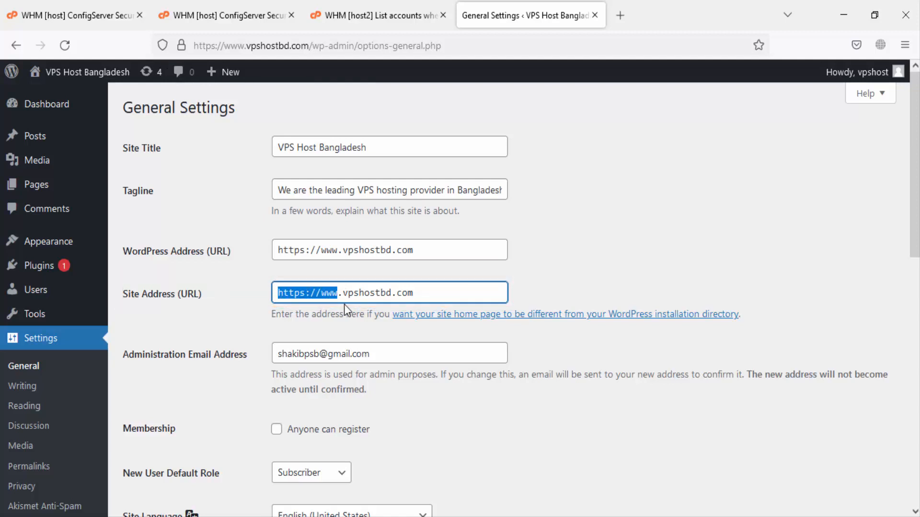
scroll(344, 304, "down", 3)
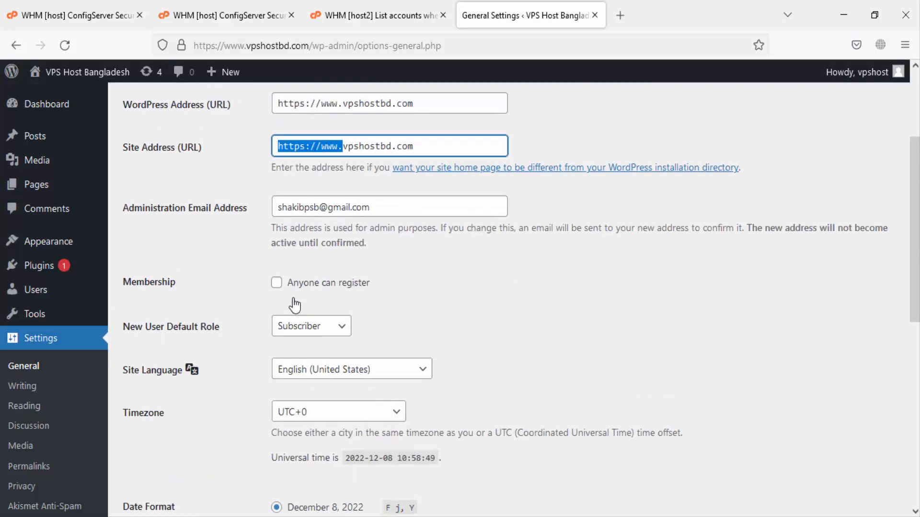
key("shift+Right")
scroll(340, 195, "down", 9)
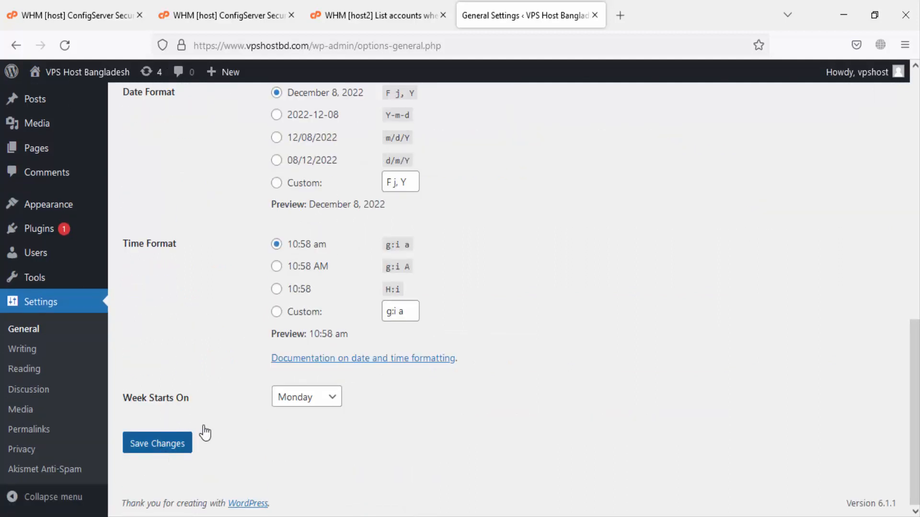
left_click(163, 456)
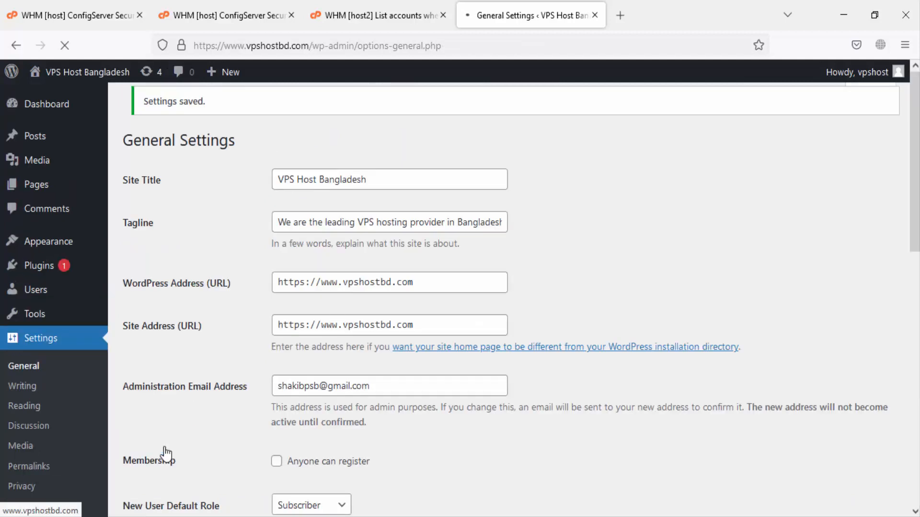